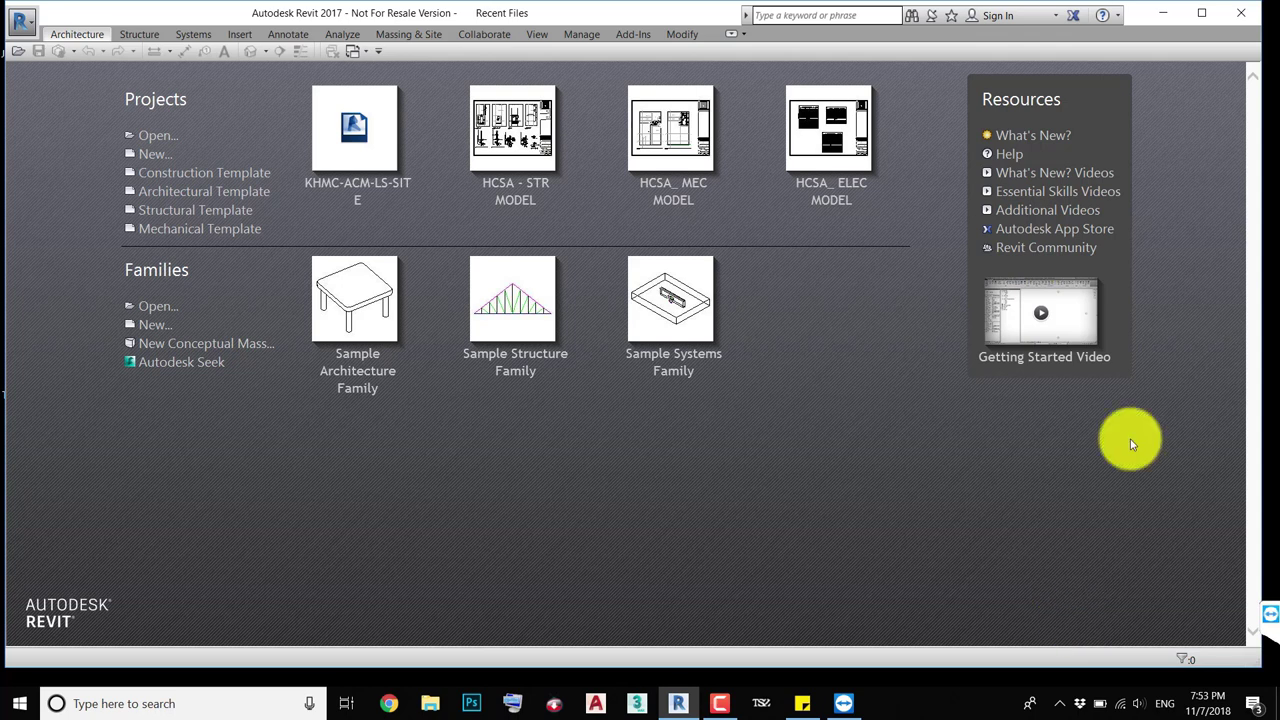
# Maximize Revit and create a new project from the Architectural Template.
pyautogui.click(1204, 16)
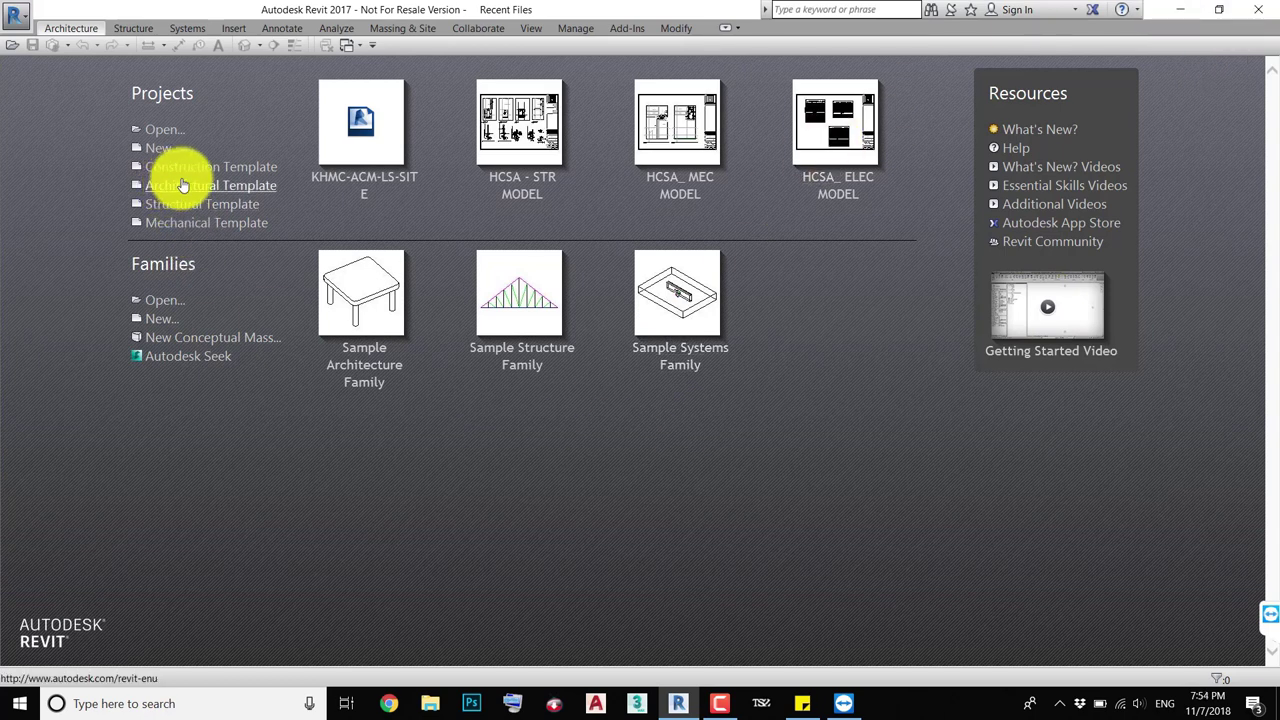
pyautogui.click(237, 188)
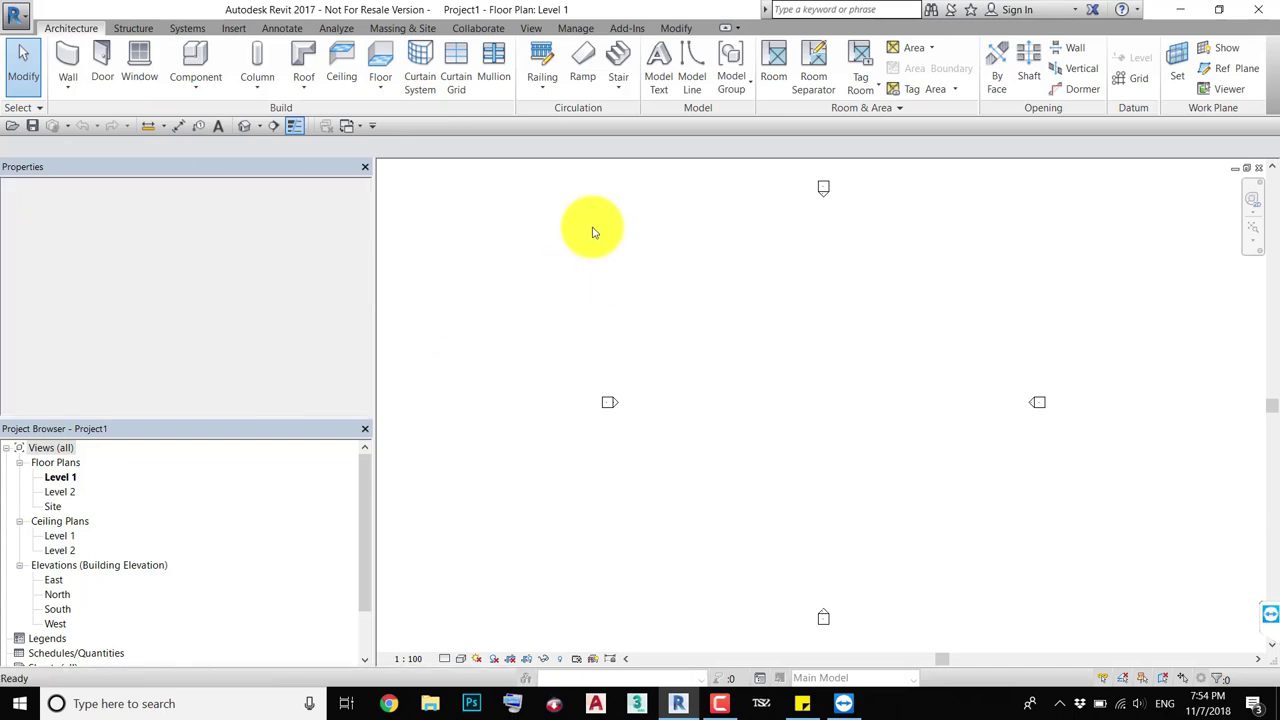
# Switch the ribbon to the Modify tab to show the editing tools.
pyautogui.click(675, 28)
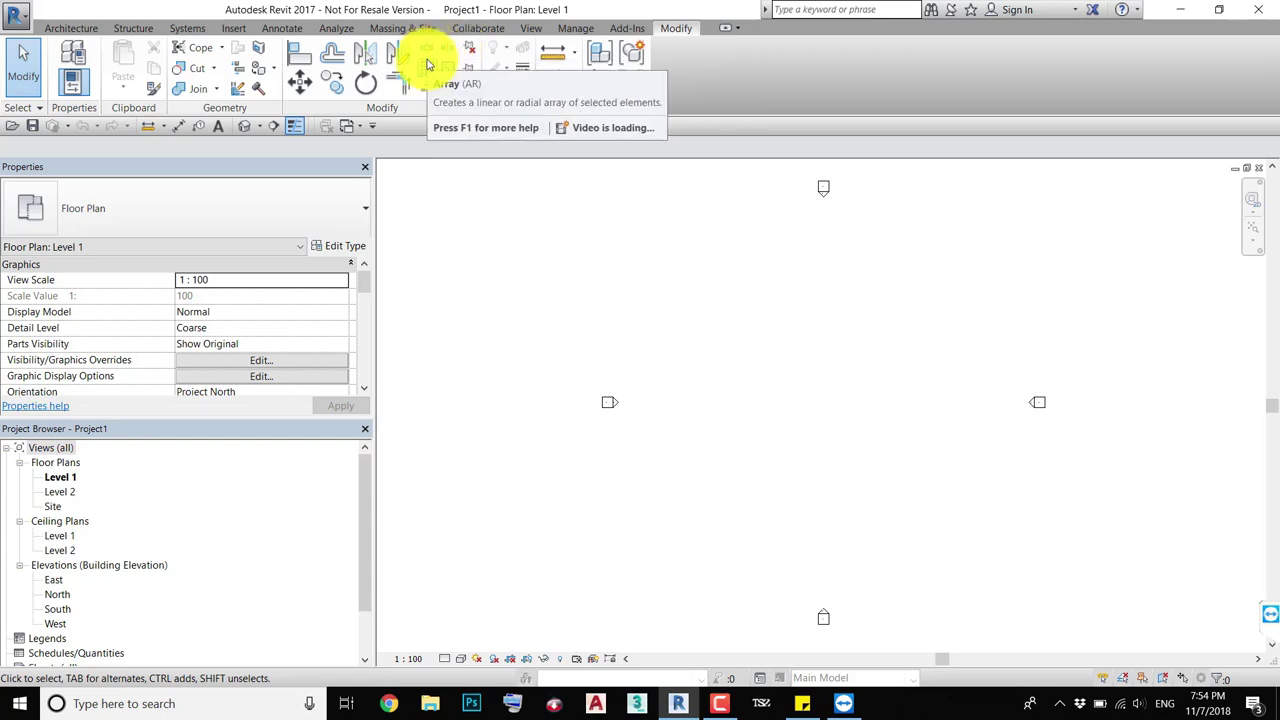
# Draw a 5000 Generic - 200mm wall at 45 degrees with the WA command.
pyautogui.press('w')
pyautogui.press('a')
pyautogui.click(698, 355)
pyautogui.click(819, 323)
pyautogui.press('Escape')
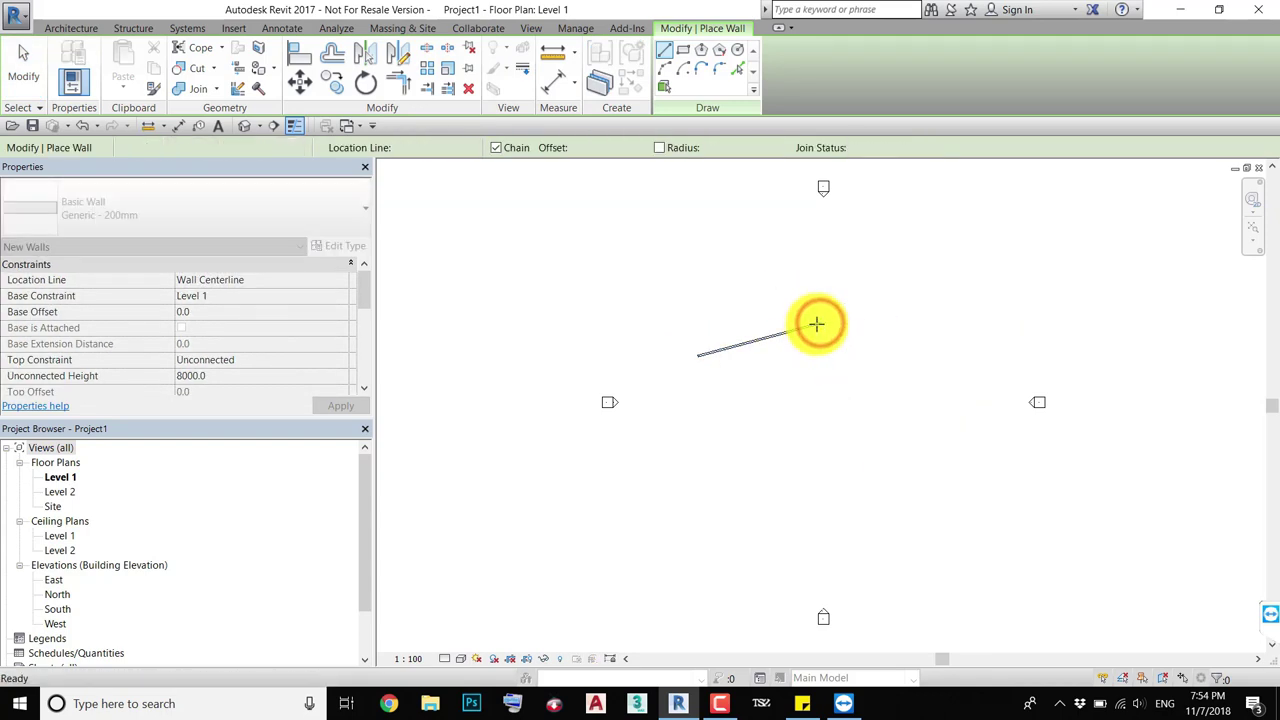
pyautogui.press('Escape')
# Select the new diagonal wall and zoom in to centre it in view.
pyautogui.scroll(3, 820, 333)
pyautogui.scroll(1, 966, 329)
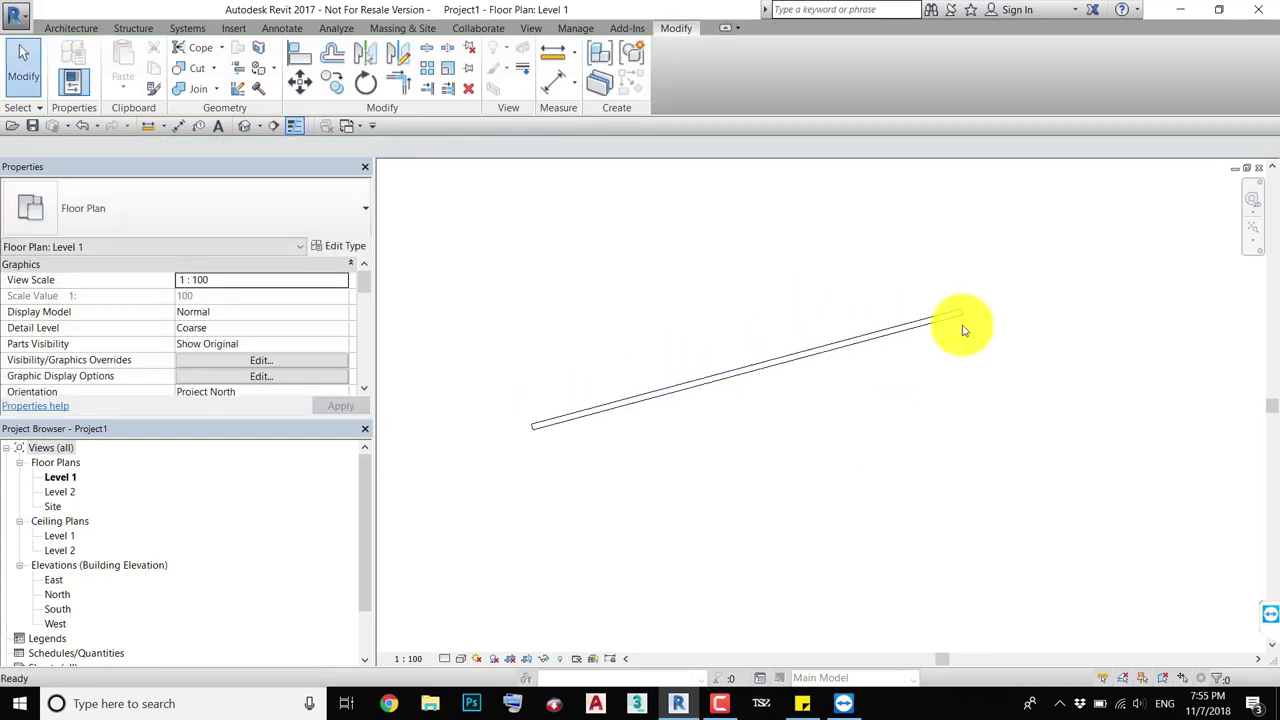
pyautogui.click(930, 324)
pyautogui.scroll(-3, 675, 387)
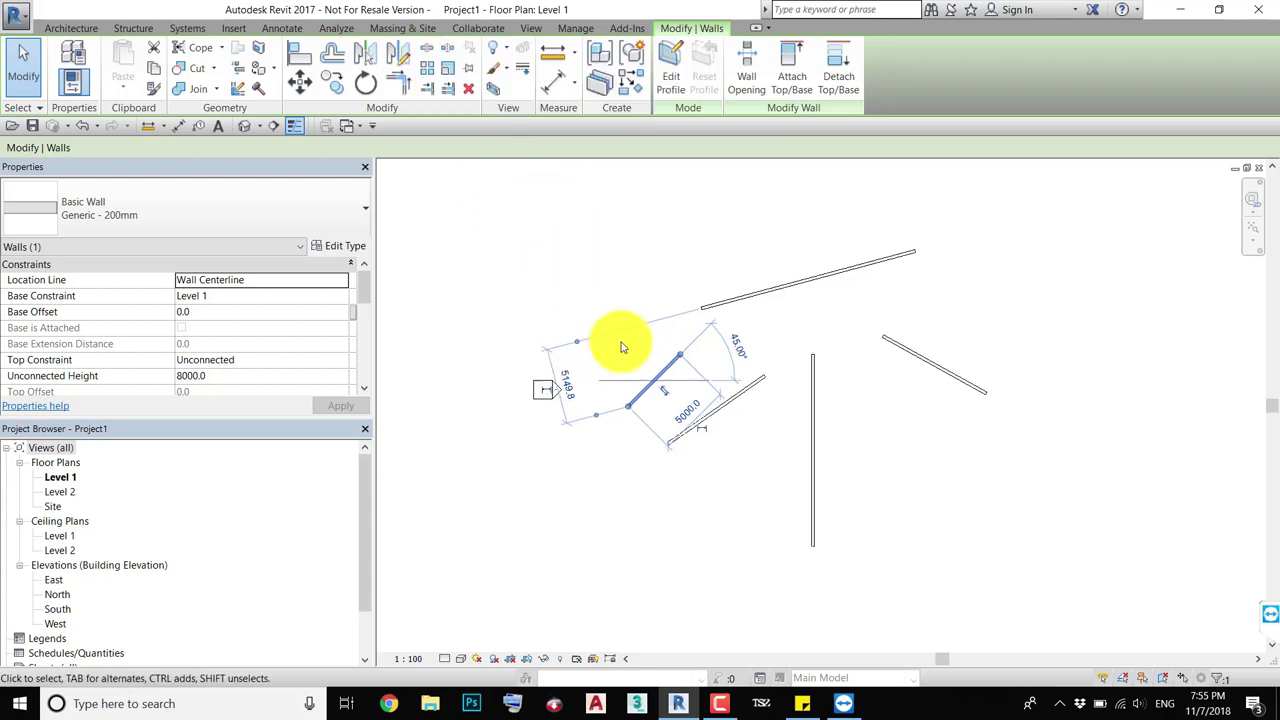
pyautogui.scroll(5, 640, 370)
pyautogui.scroll(1, 665, 395)
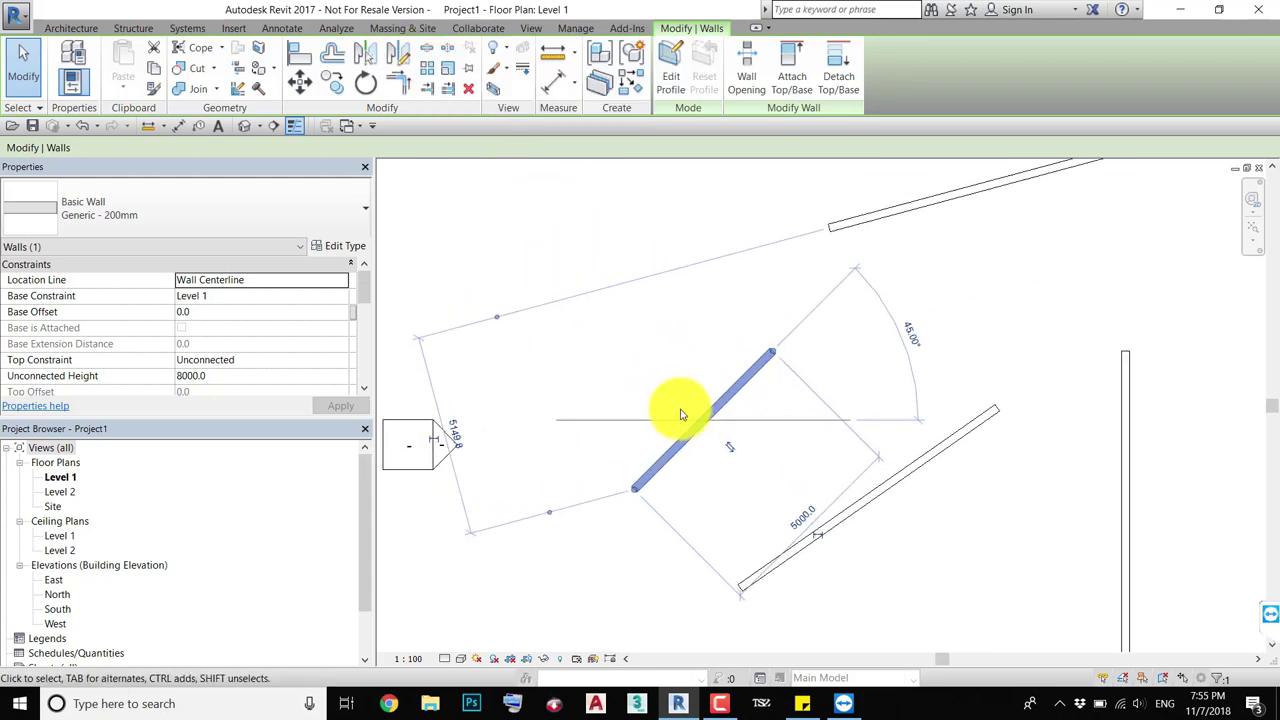
pyautogui.scroll(2, 666, 428)
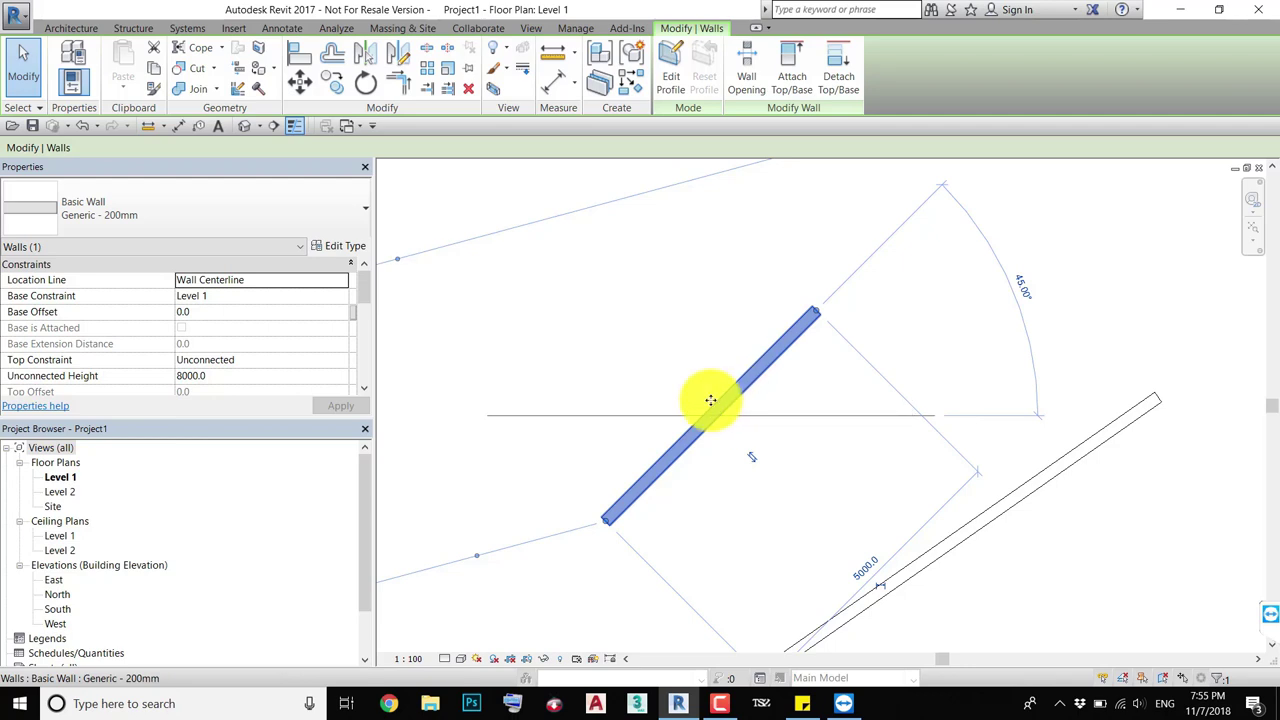
pyautogui.moveTo(697, 400); pyautogui.dragTo(710, 398, button='middle')
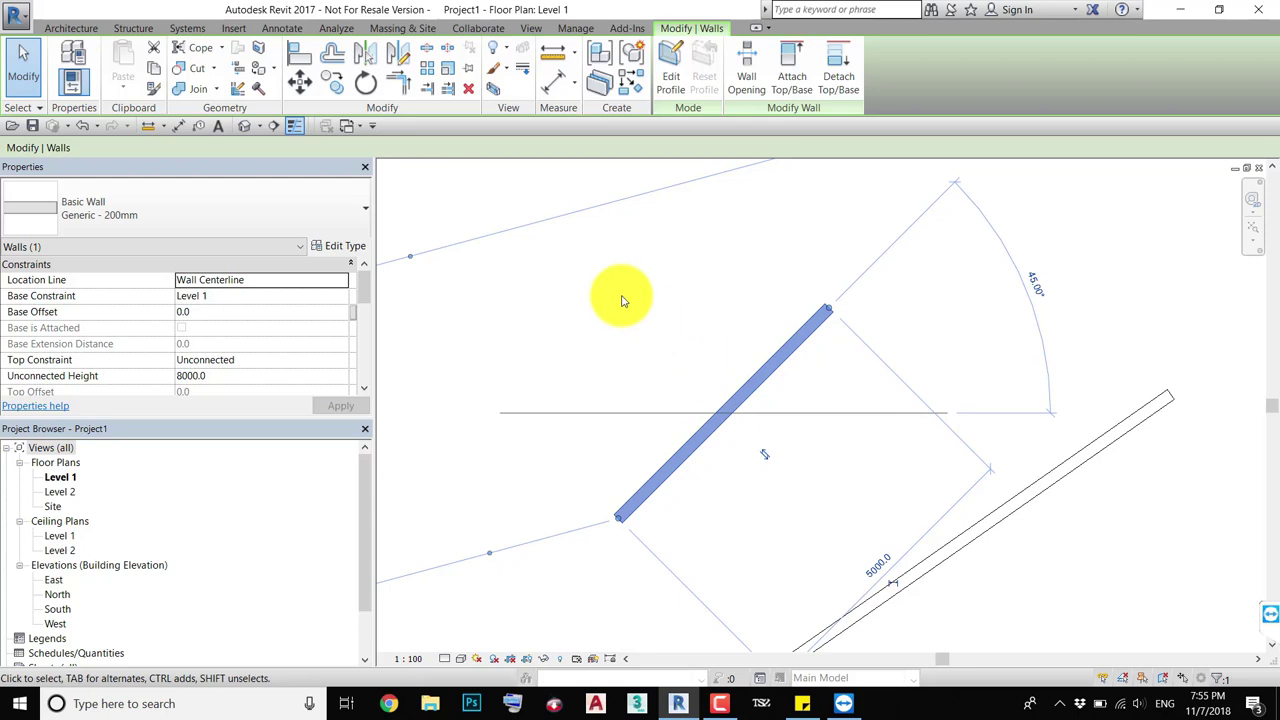
# Split the diagonal wall at a first point with Split Element and check the upper piece.
pyautogui.click(427, 47)
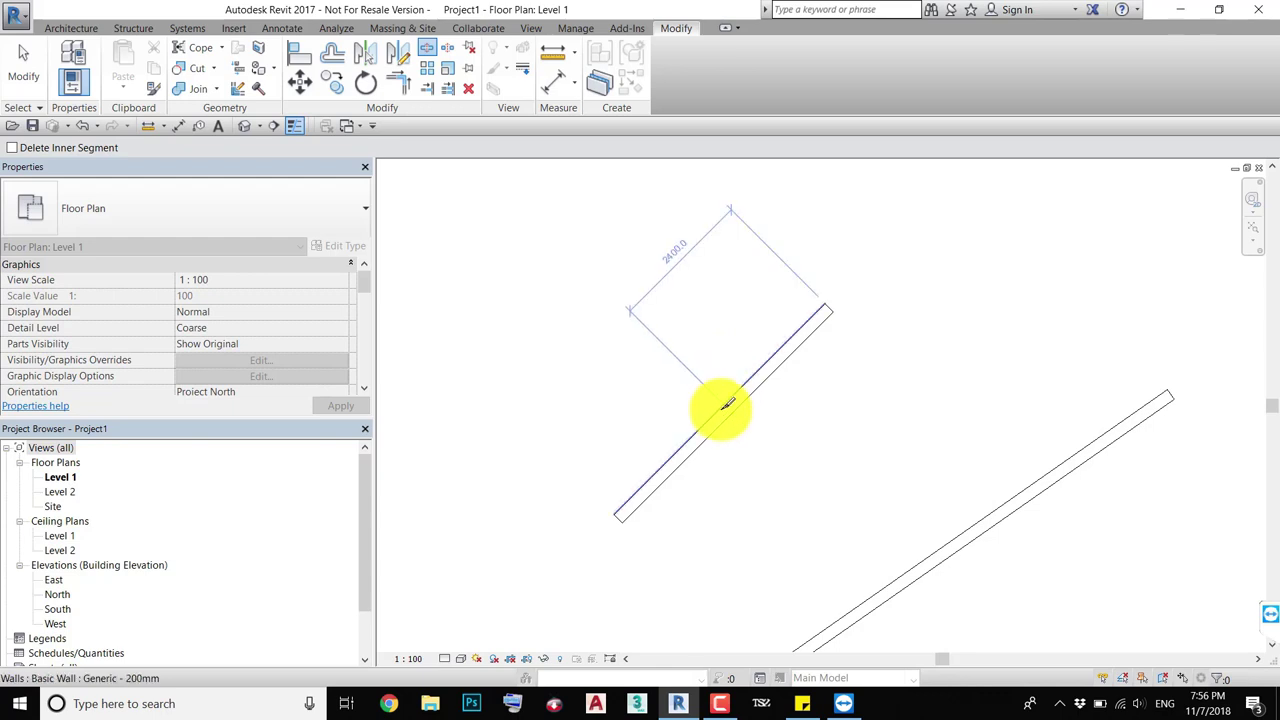
pyautogui.click(725, 415)
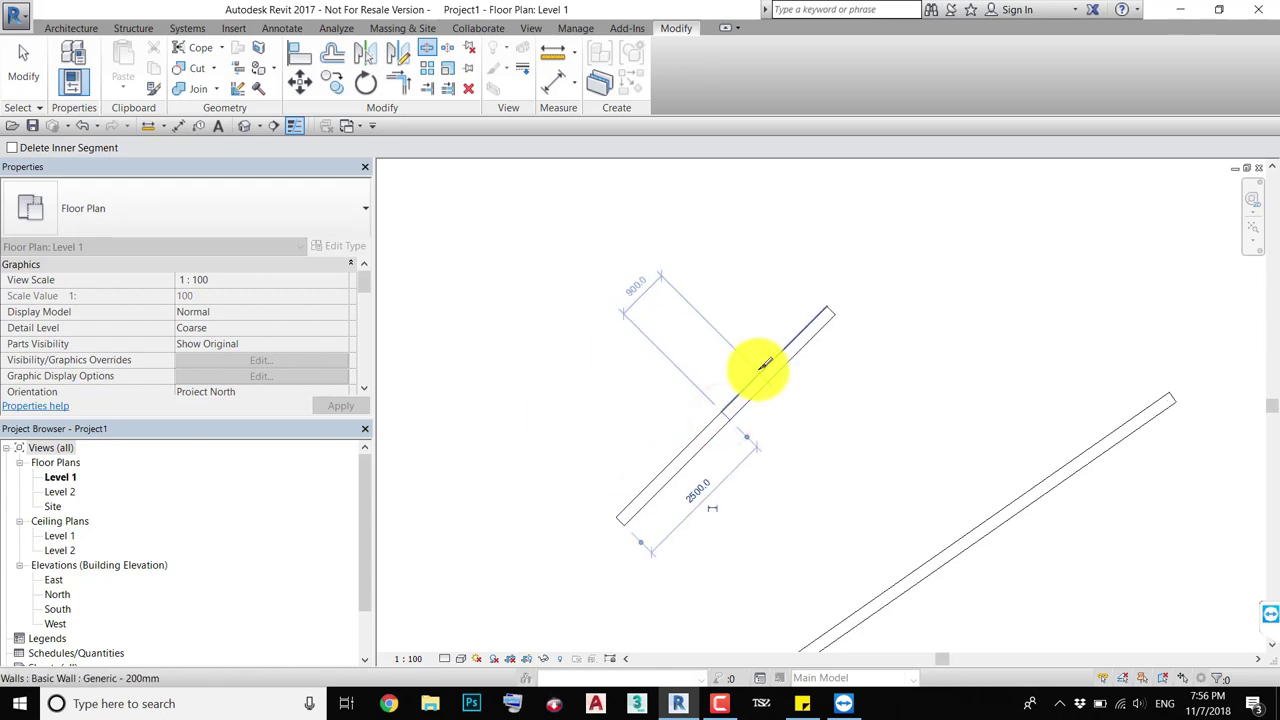
pyautogui.press('Escape')
pyautogui.click(755, 387)
pyautogui.scroll(2, 727, 412)
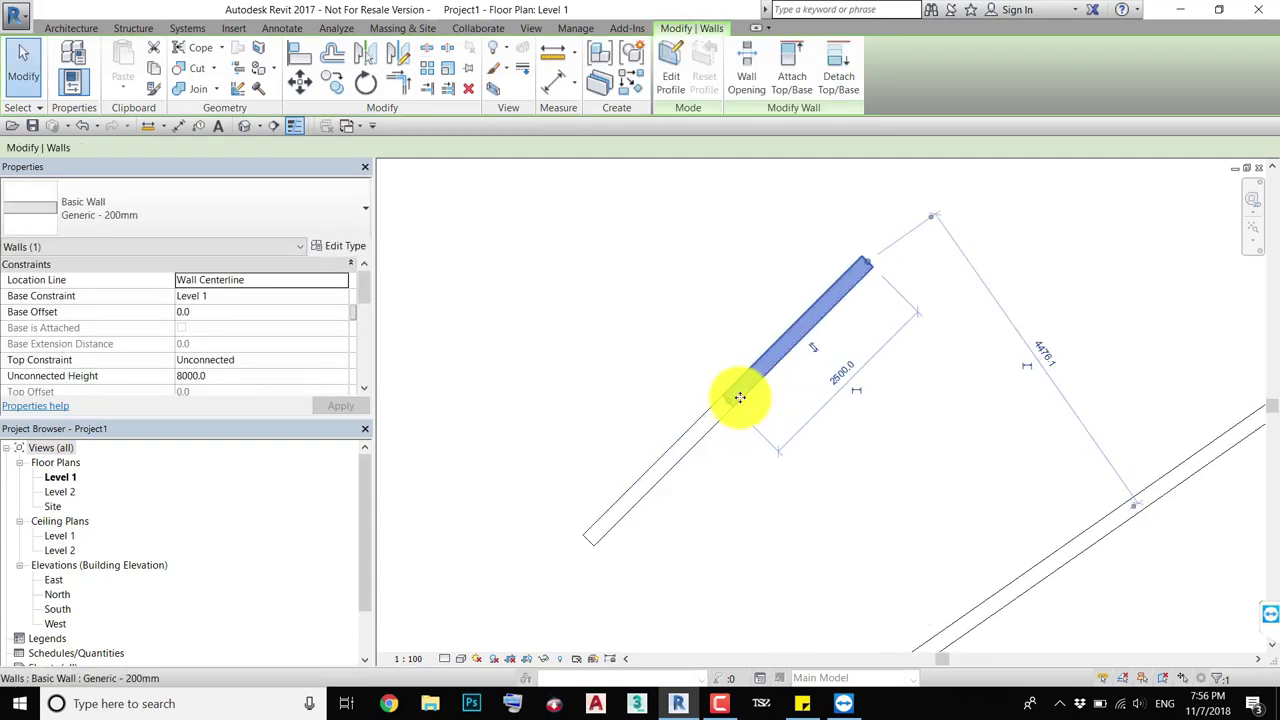
pyautogui.scroll(2, 737, 394)
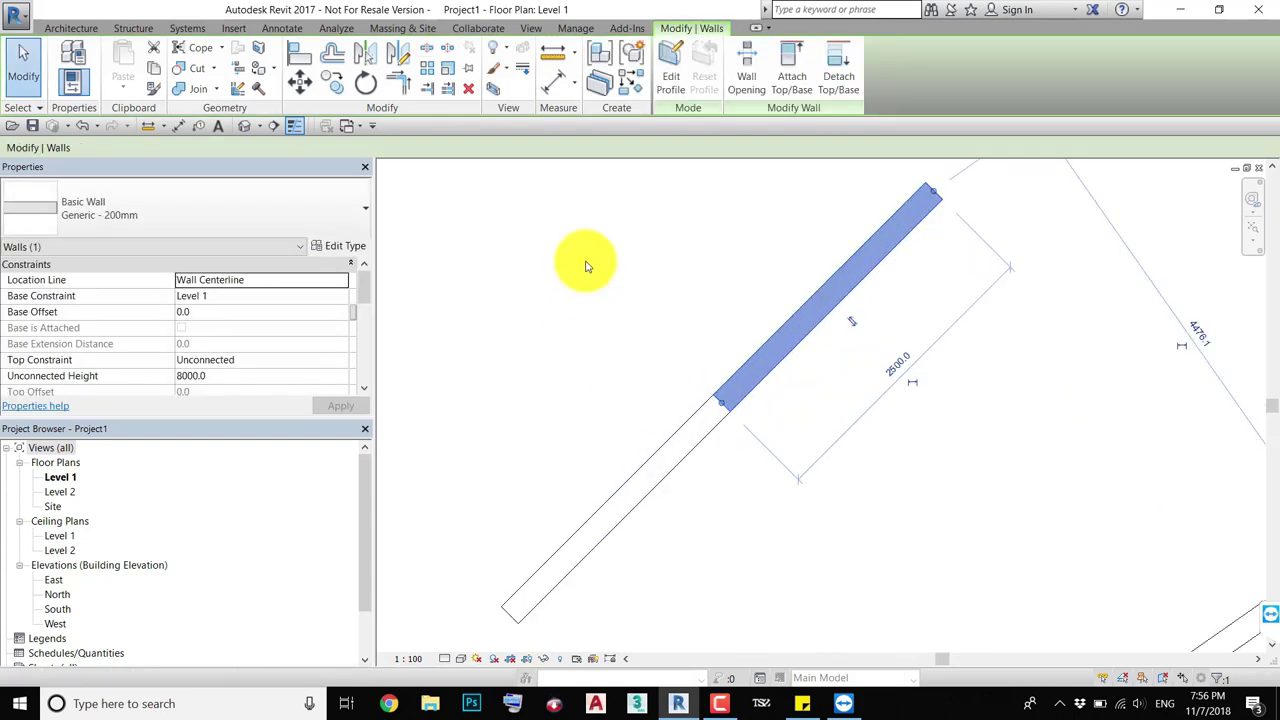
pyautogui.moveTo(649, 374); pyautogui.dragTo(652, 388, button='middle')
pyautogui.click(643, 383)
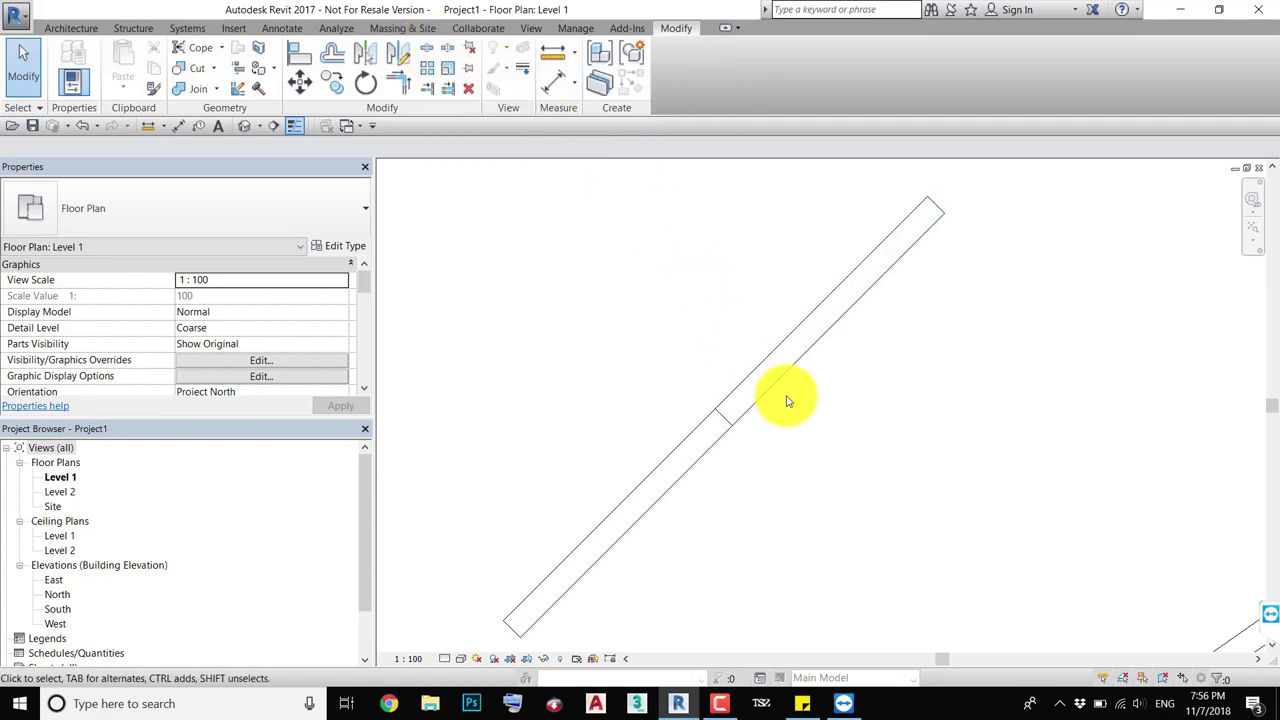
# Split the wall again at a second point using the SL command.
pyautogui.press('s')
pyautogui.press('l')
pyautogui.click(803, 349)
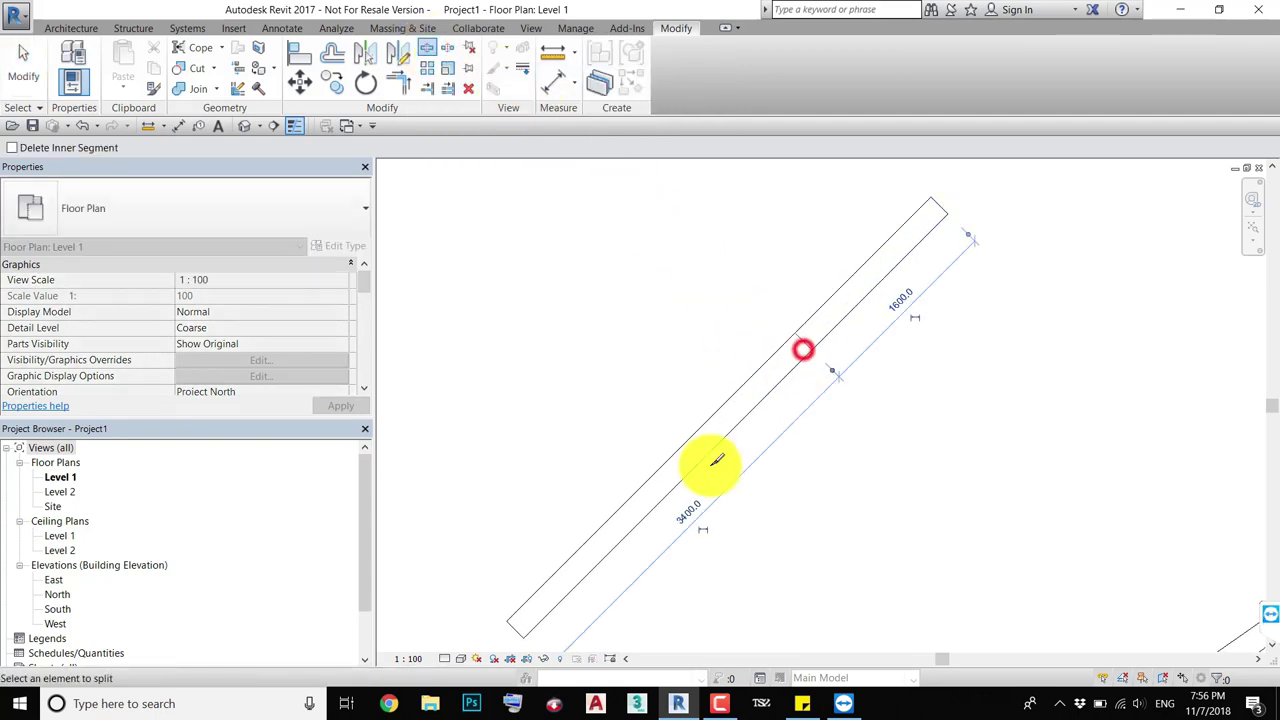
pyautogui.moveTo(717, 460); pyautogui.dragTo(731, 486, button='middle')
pyautogui.scroll(-2, 749, 423)
pyautogui.press('Escape')
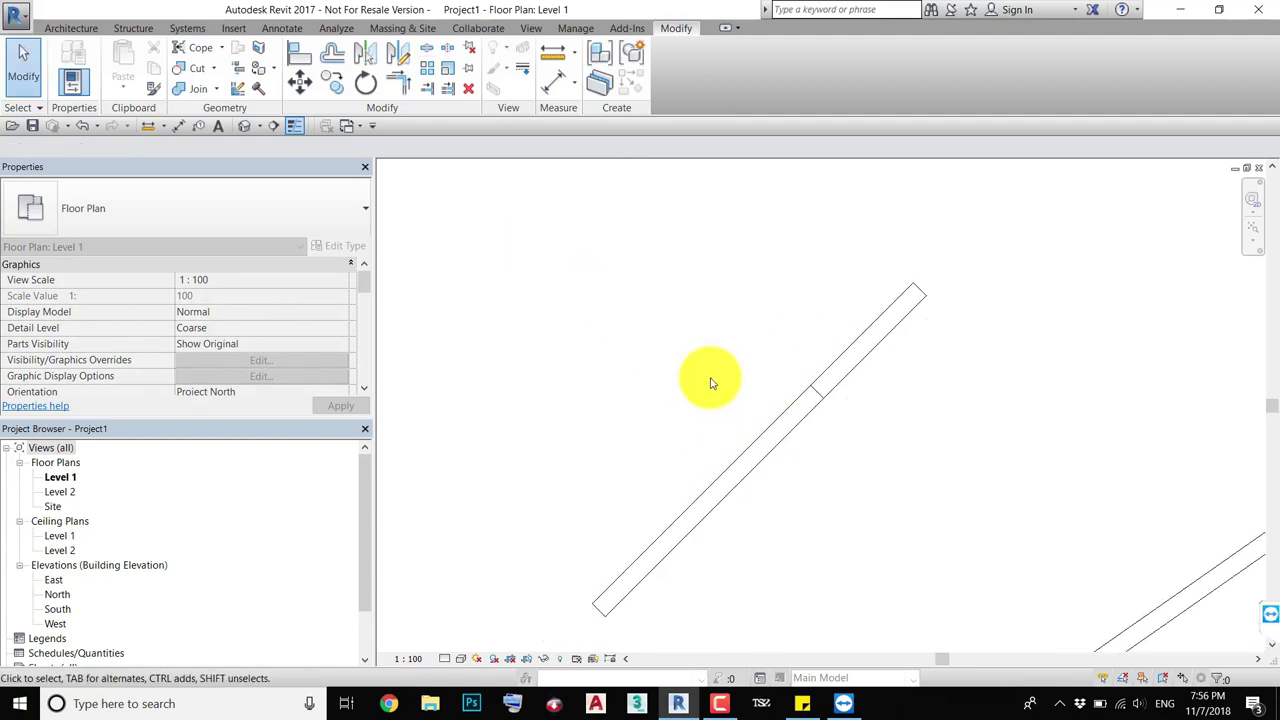
# Cut the wall with Split with Gap using the default 25.4 joint gap.
pyautogui.click(447, 47)
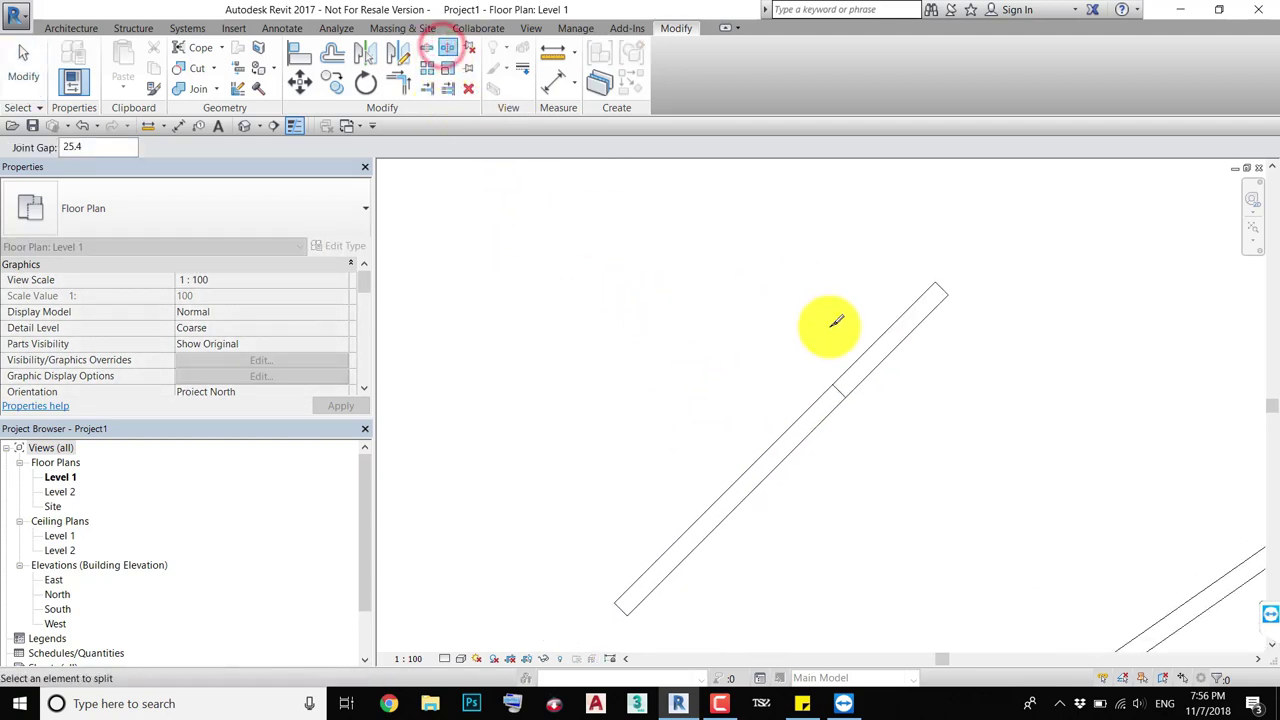
pyautogui.scroll(1, 860, 330)
pyautogui.scroll(1, 890, 345)
pyautogui.click(906, 367)
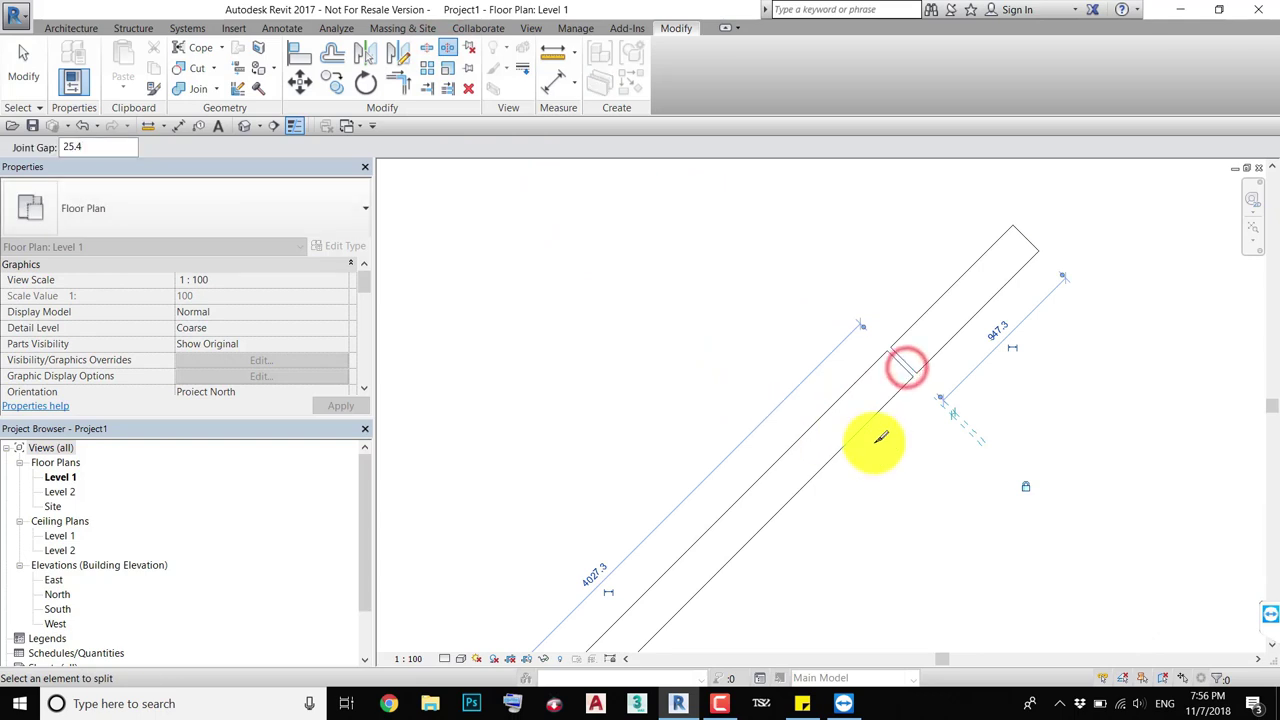
pyautogui.press('Escape')
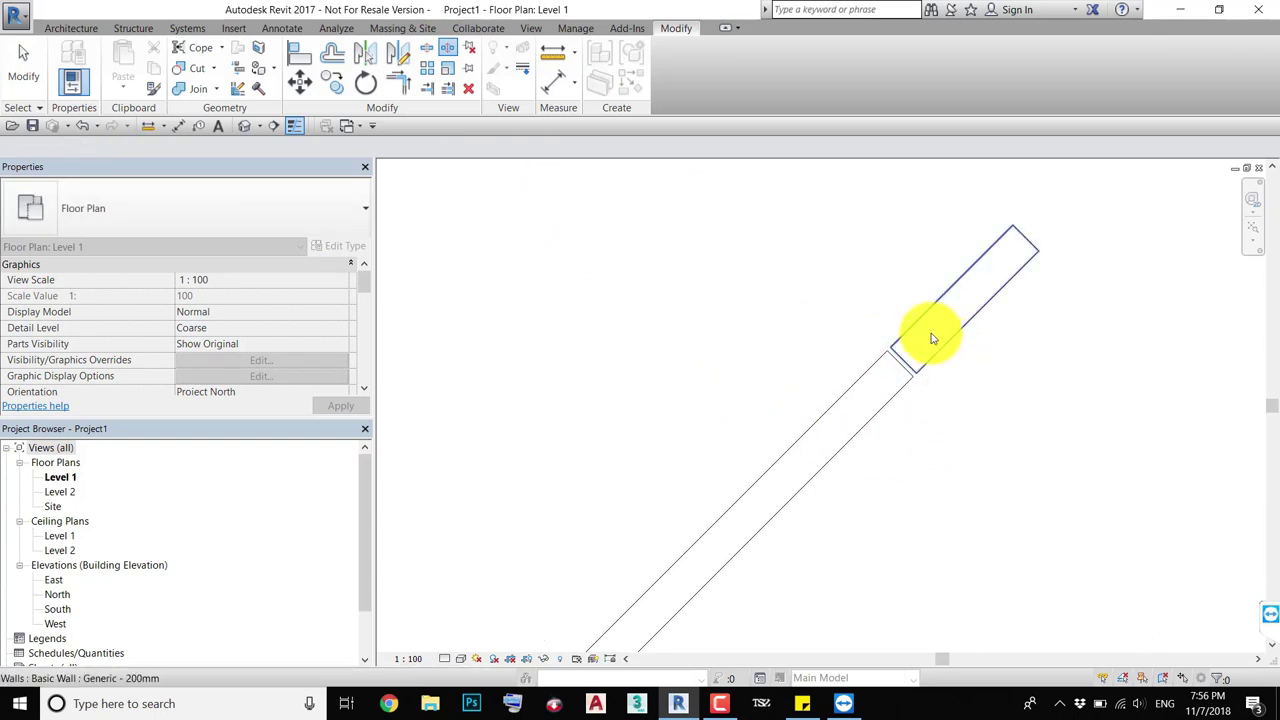
pyautogui.click(928, 330)
pyautogui.moveTo(906, 363); pyautogui.dragTo(866, 414)
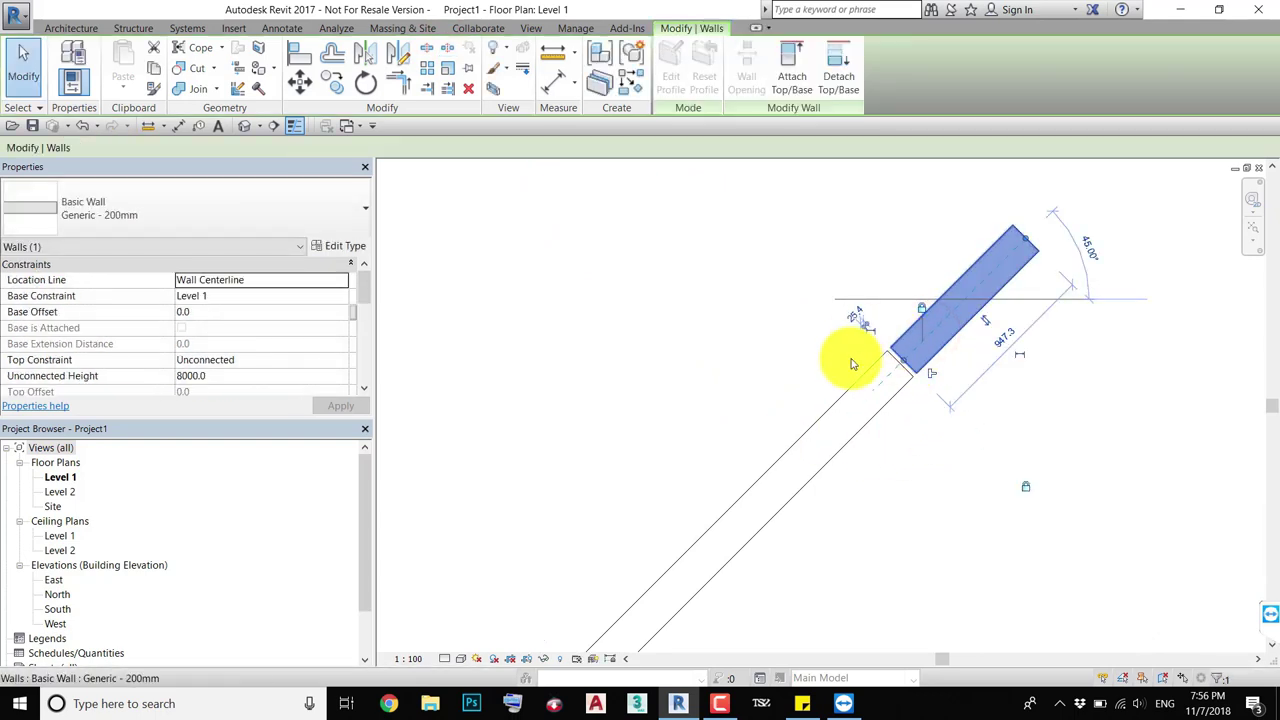
# Set the joint gap to 50.0 and split the wall again.
pyautogui.click(447, 47)
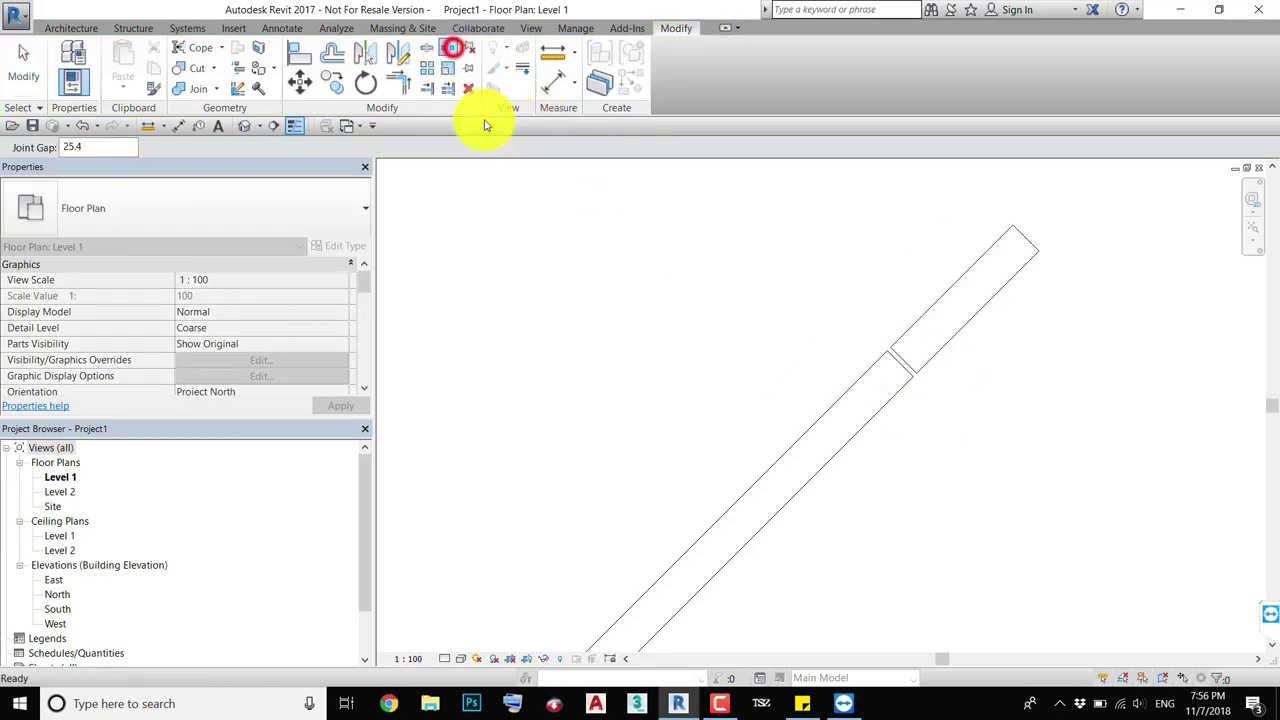
pyautogui.doubleClick(104, 147)
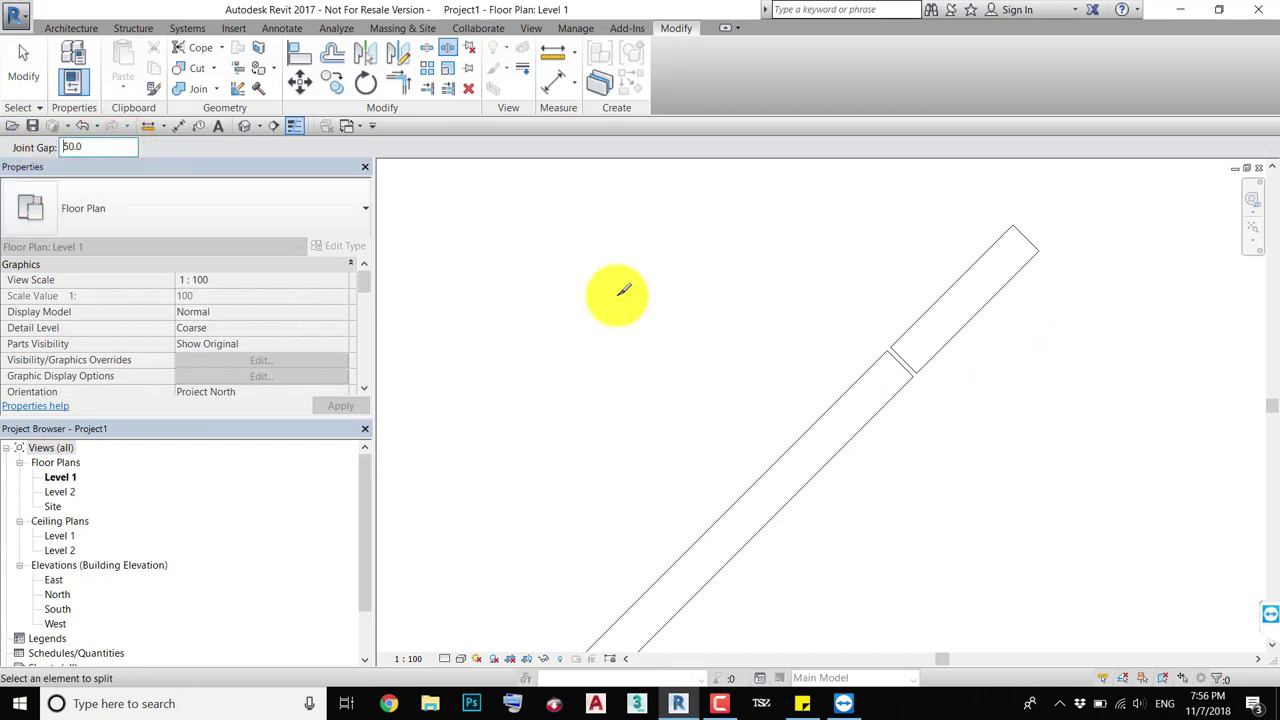
pyautogui.scroll(-2, 617, 288)
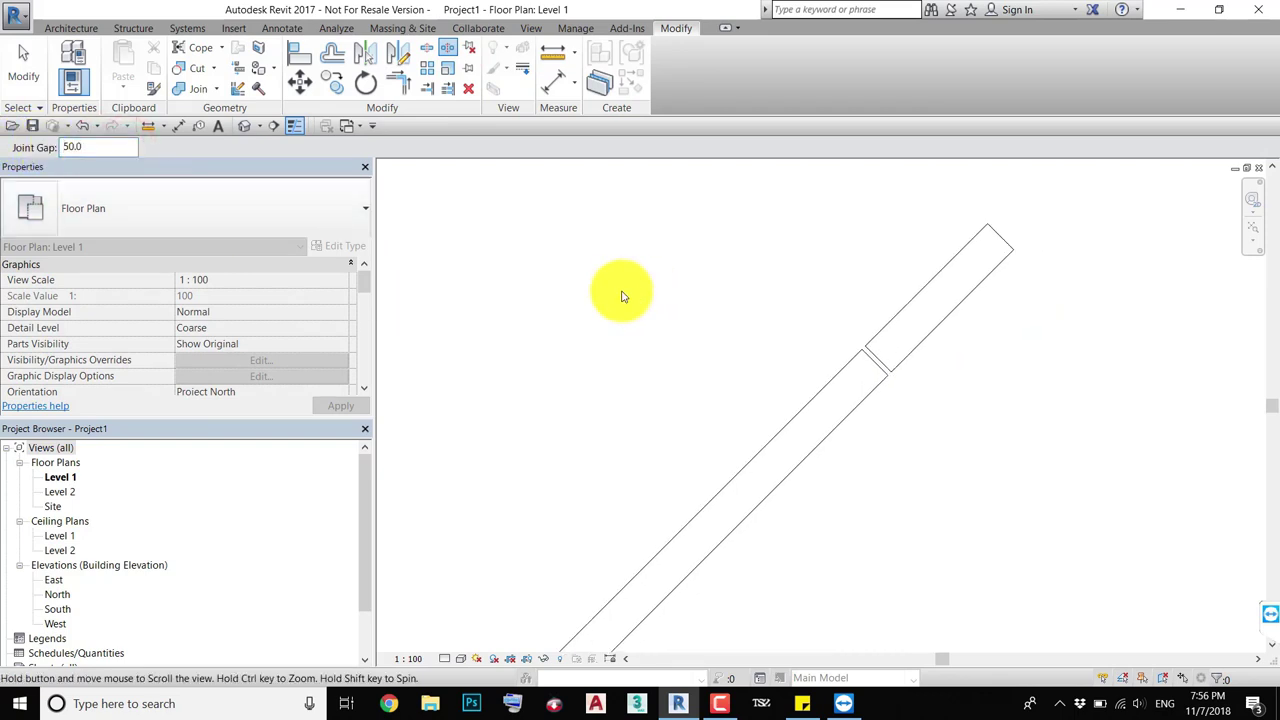
pyautogui.click(812, 392)
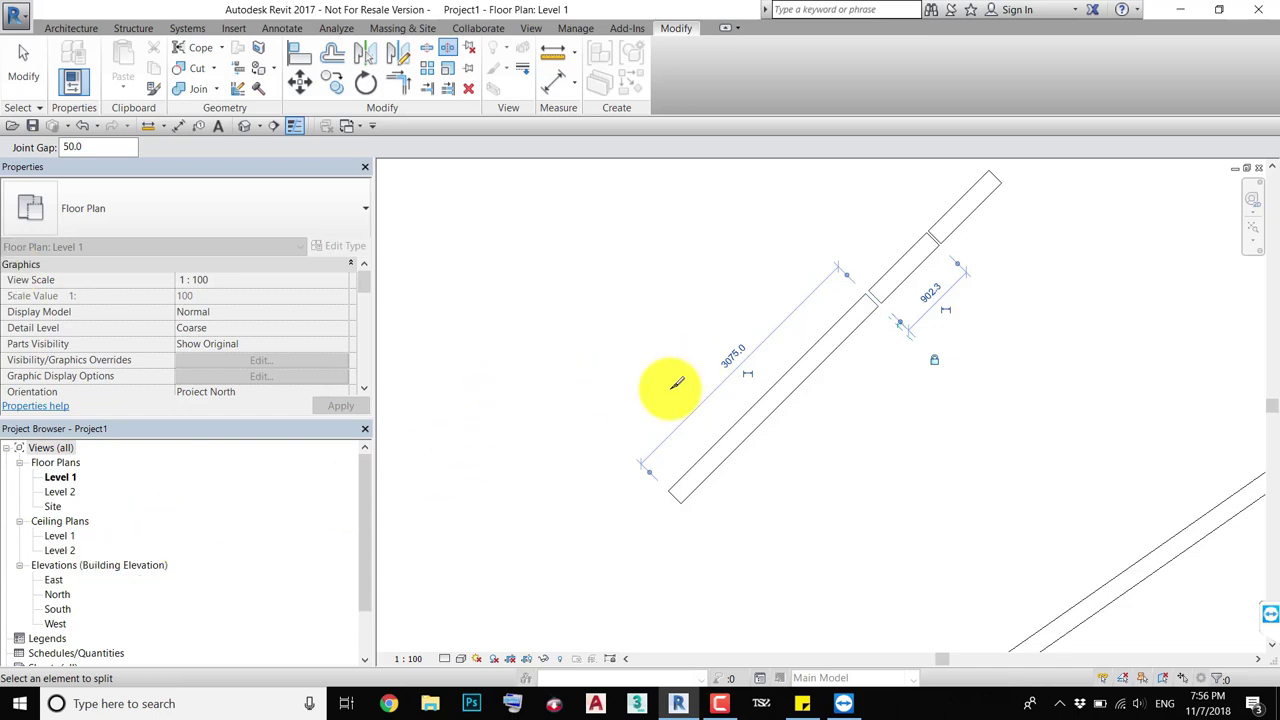
# Drag the short middle wall piece's end grip to lengthen it to 1227.3.
pyautogui.click(866, 330)
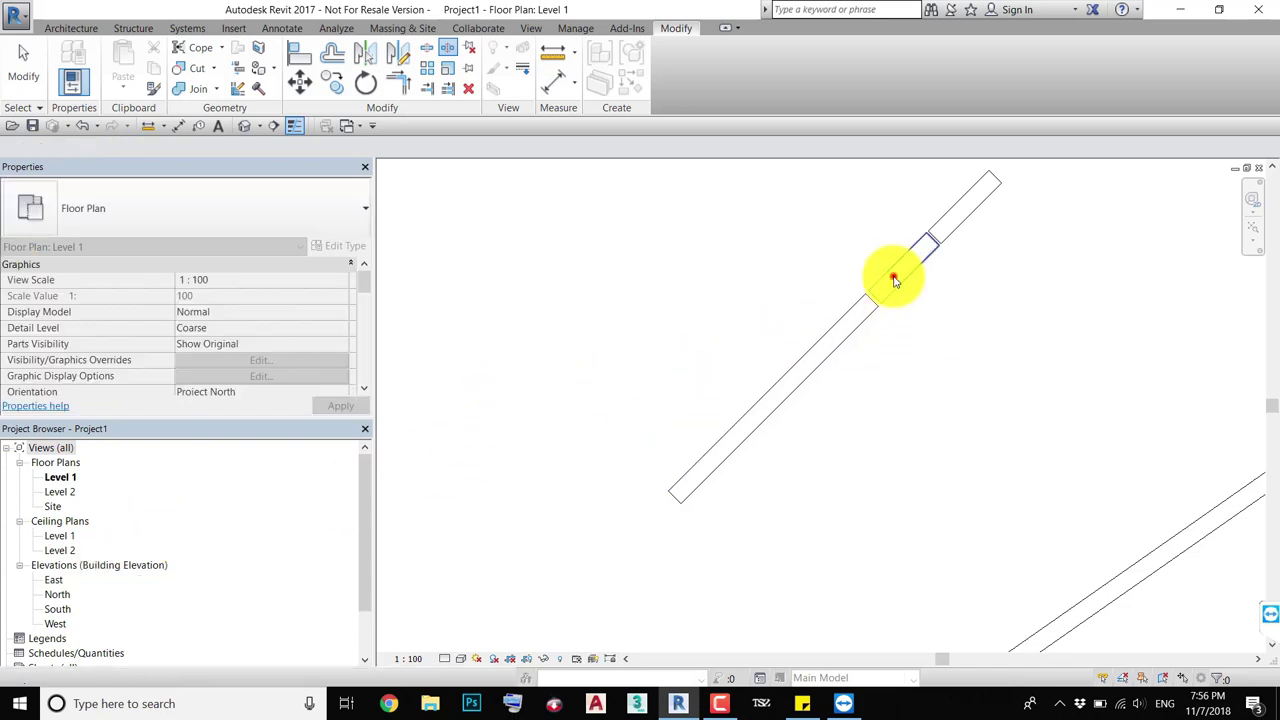
pyautogui.press('Escape')
pyautogui.click(894, 277)
pyautogui.scroll(1, 880, 280)
pyautogui.scroll(1, 890, 290)
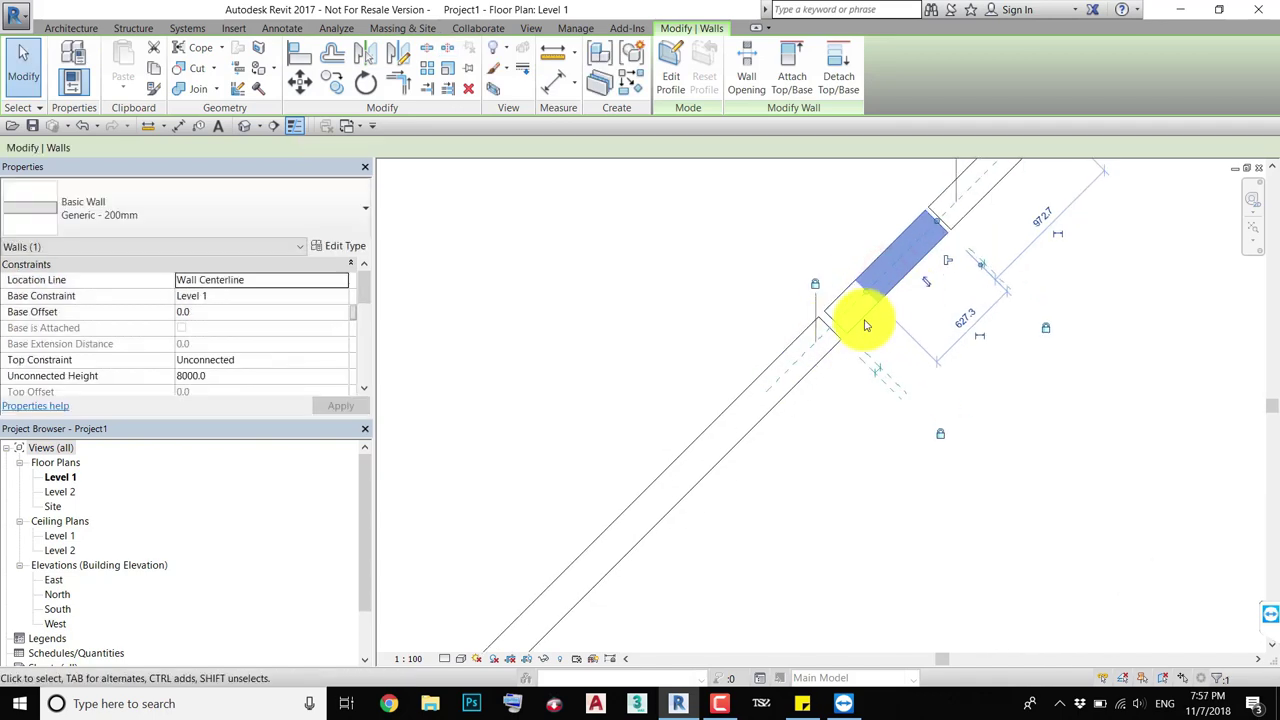
pyautogui.moveTo(866, 292)
pyautogui.mouseDown()
pyautogui.moveTo(816, 354)
pyautogui.moveTo(795, 358)
pyautogui.mouseUp()
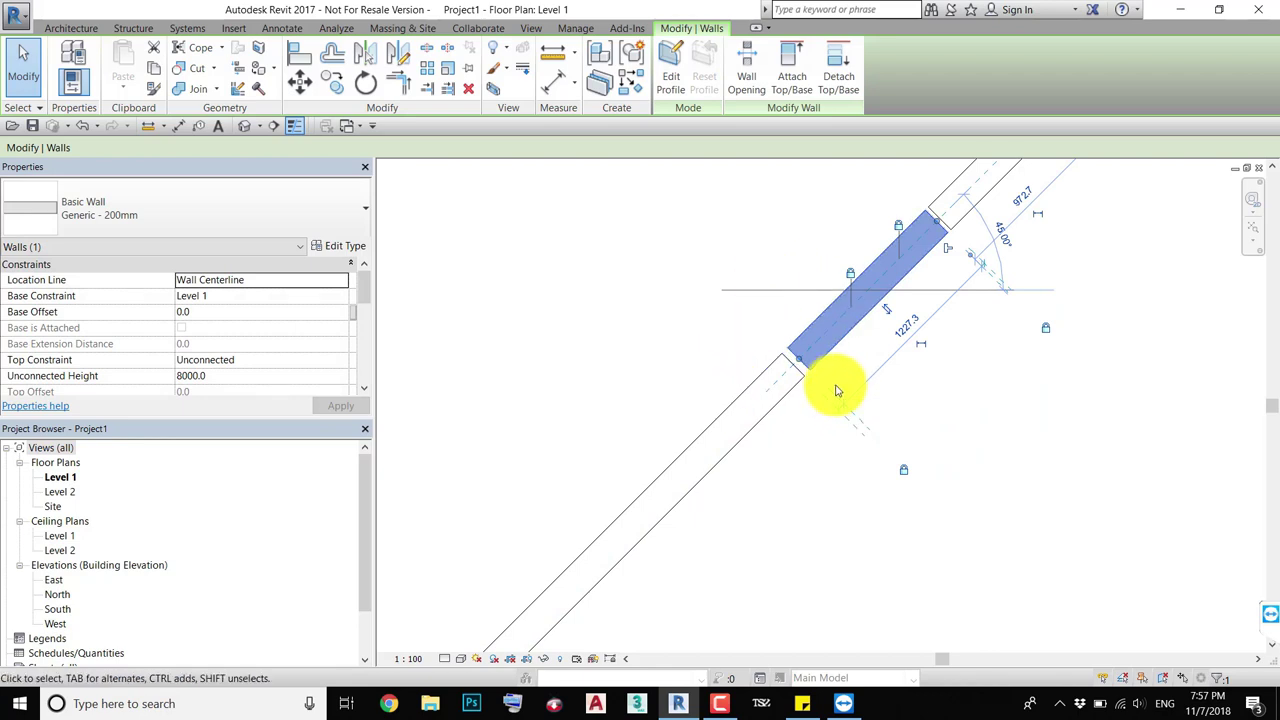
pyautogui.scroll(-2, 791, 349)
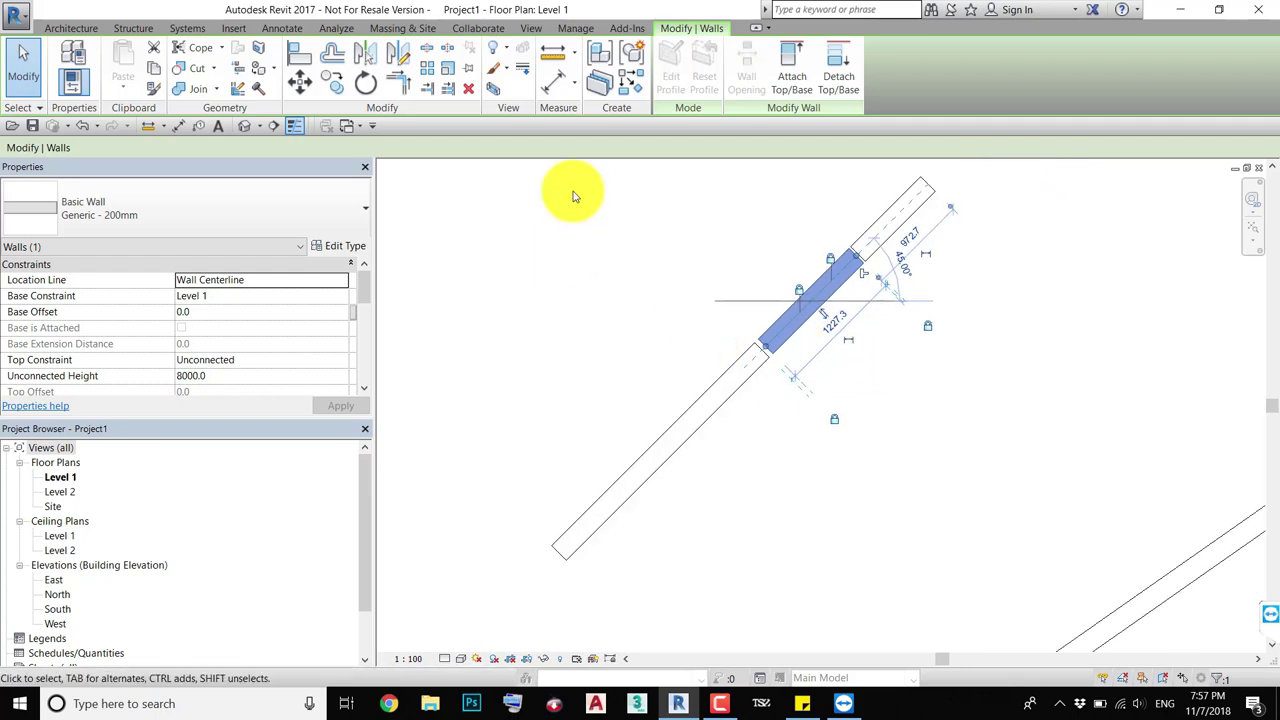